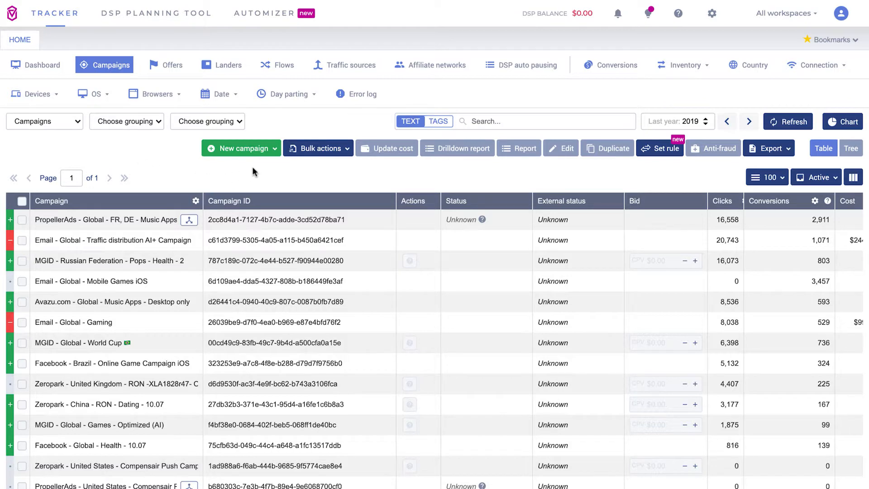
Start a new DSP campaign of the Native type
left_click(273, 149)
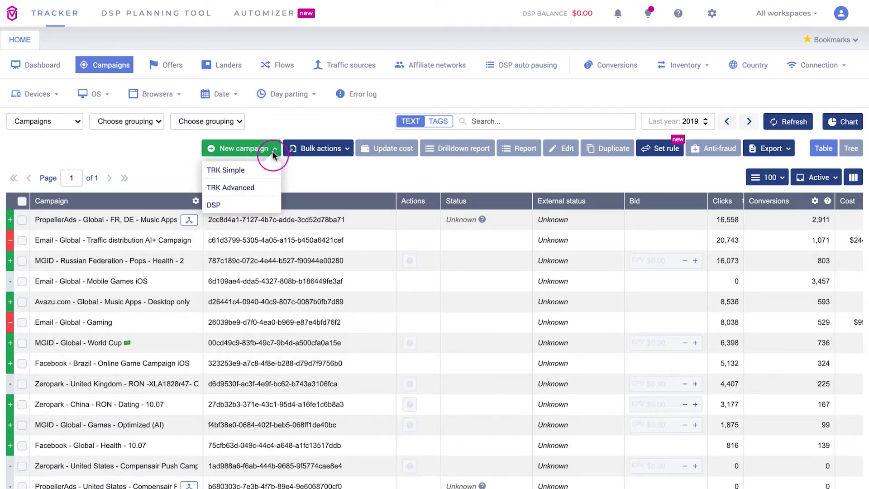
left_click(275, 208)
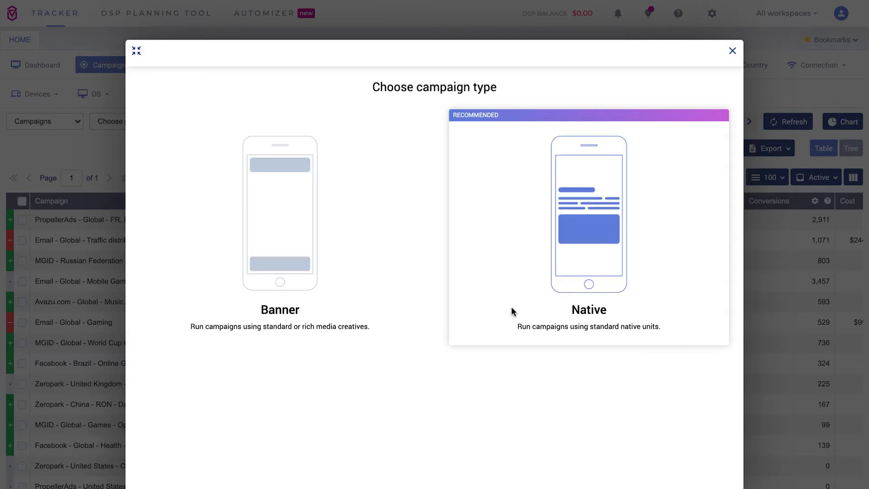
left_click(613, 256)
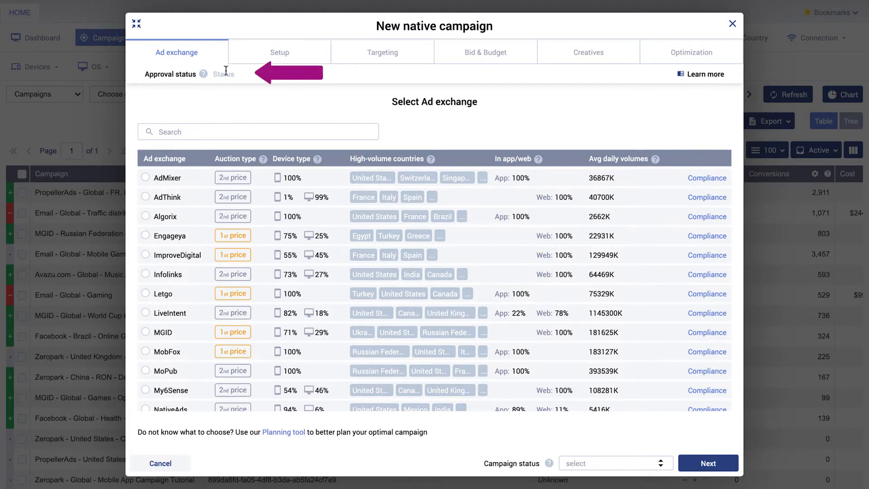
Set the new native campaign's status to Active
mouse_move(203, 77)
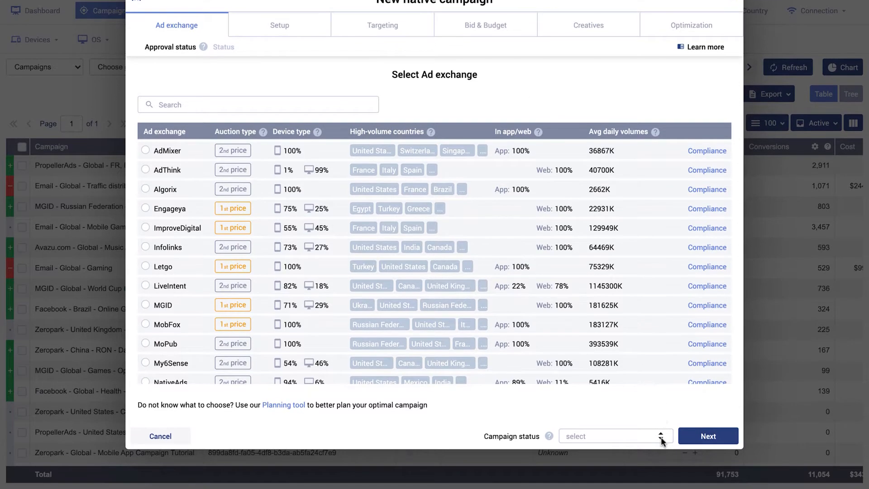
left_click(661, 437)
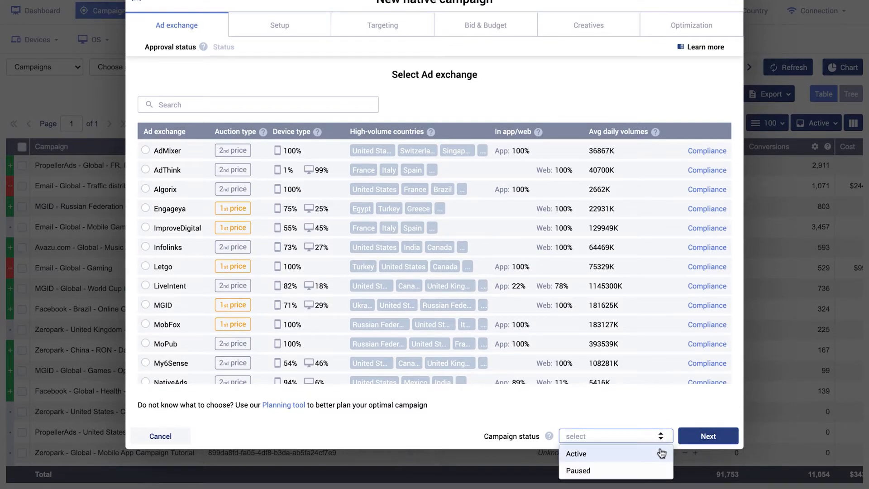
left_click(664, 454)
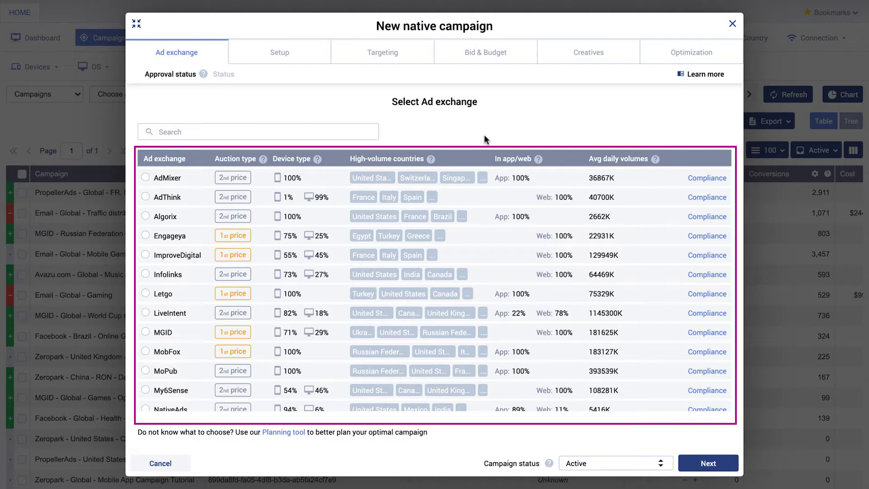
Search the ad exchanges for "outb" and select Outbrain
mouse_move(431, 161)
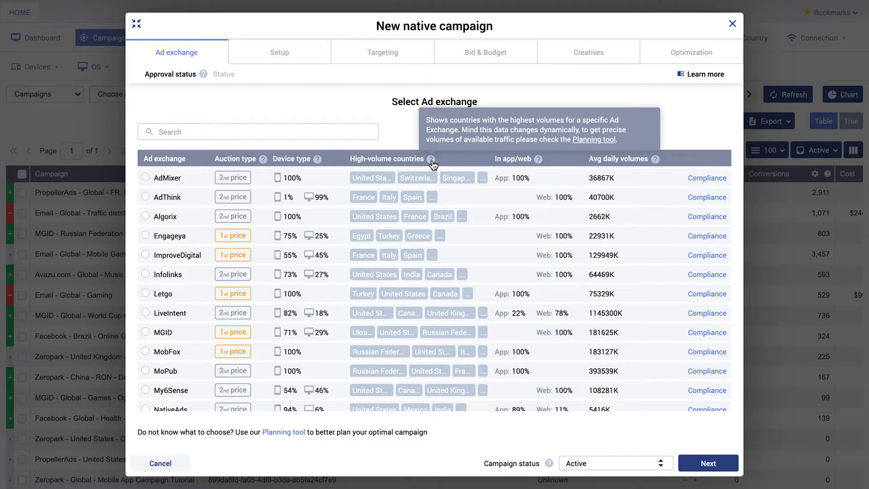
mouse_move(541, 162)
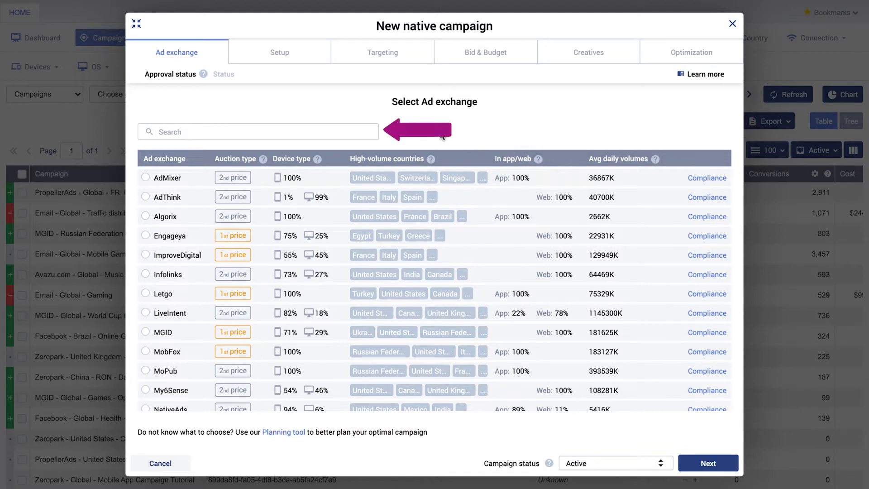
left_click(345, 129)
type("ou")
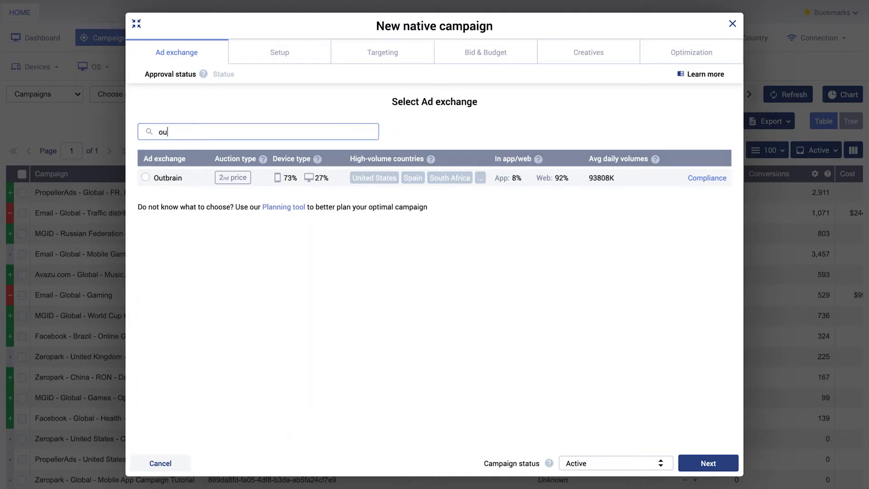
type("tb")
left_click(145, 178)
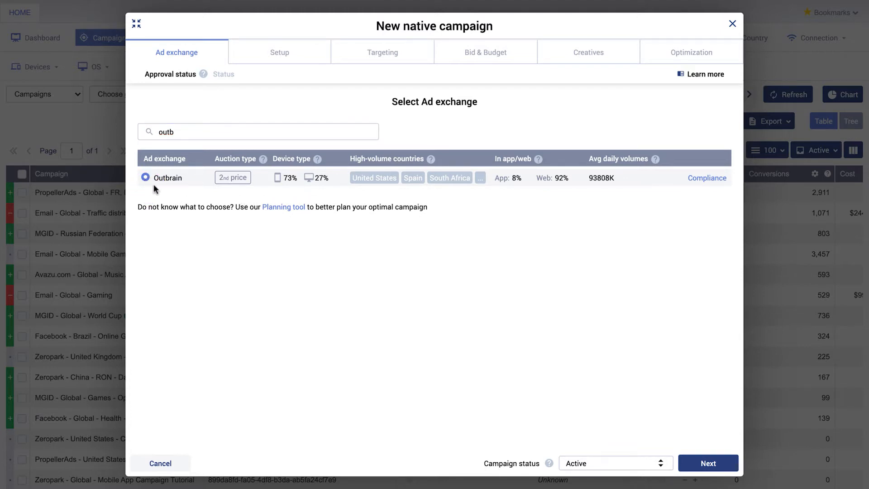
Clear the ad exchange search and open the planning tool for choosing an optimal exchange
double_click(245, 131)
key("BackSpace")
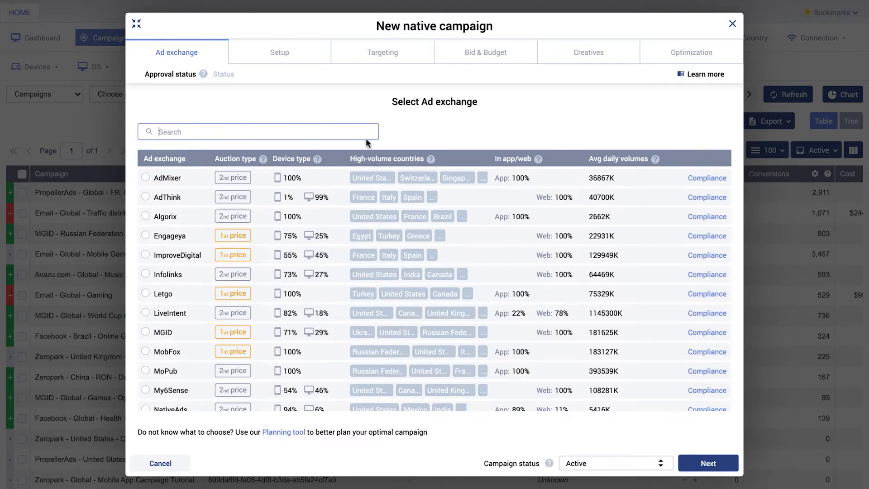
left_click(394, 133)
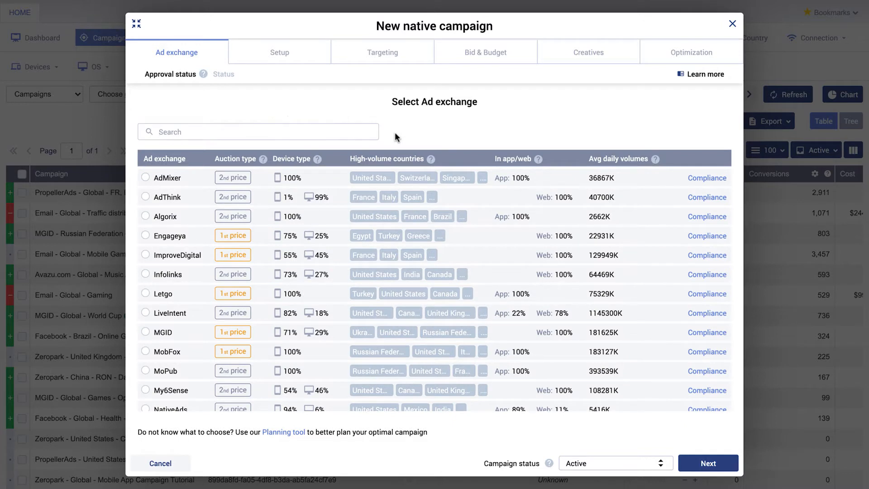
left_click(290, 433)
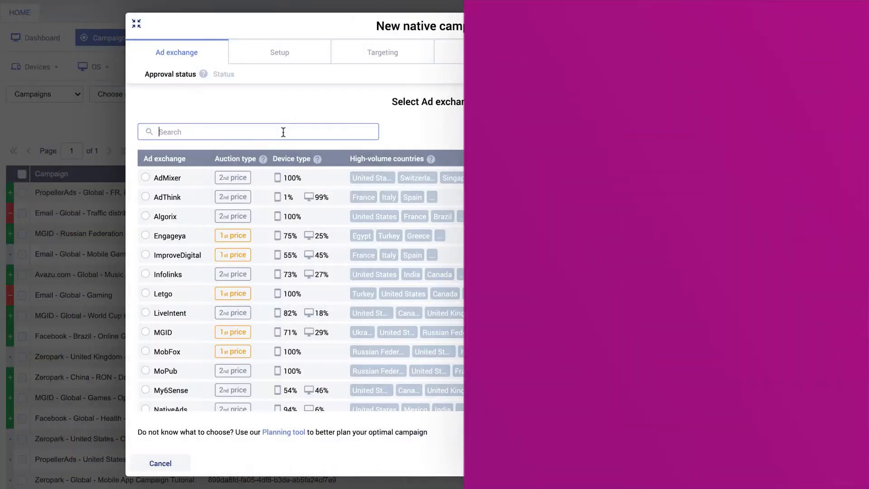
Filter the ad exchanges by "out", choose Outbrain and continue to the campaign setup
type("out")
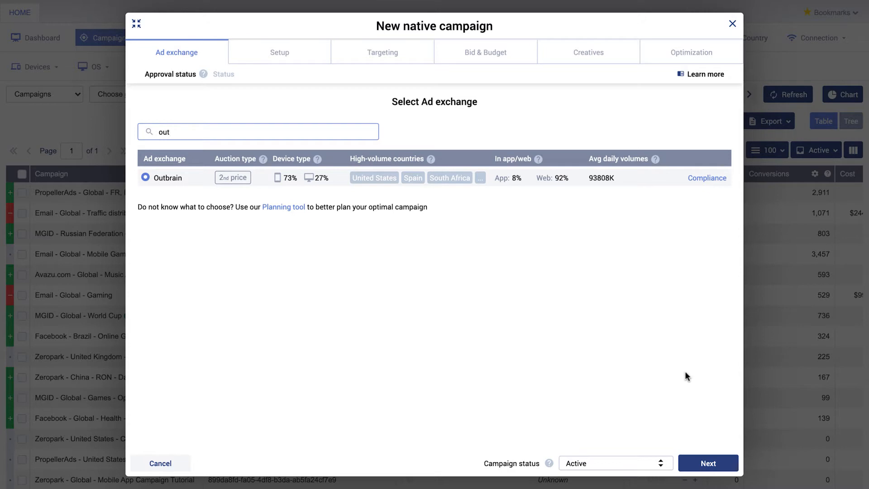
left_click(730, 464)
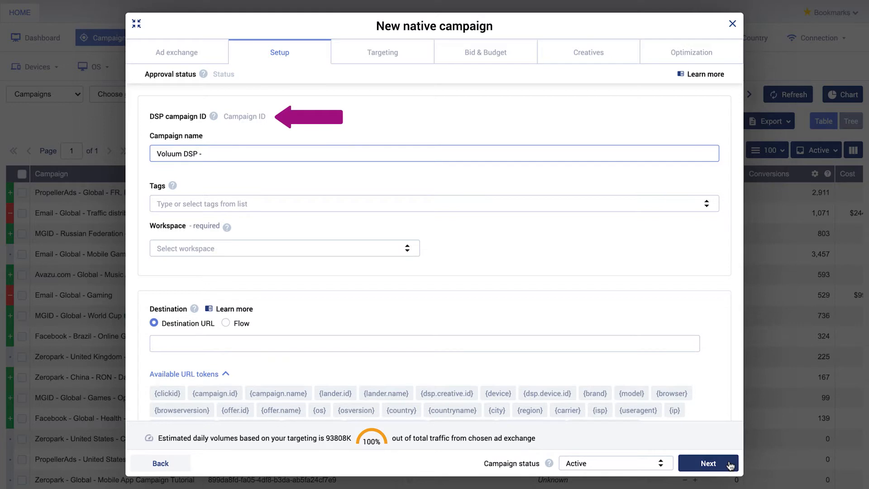
Name the campaign "Voluum DSP - Example Campaign", tag it "outbrain" and assign it to the Initial workspace
type("Ex")
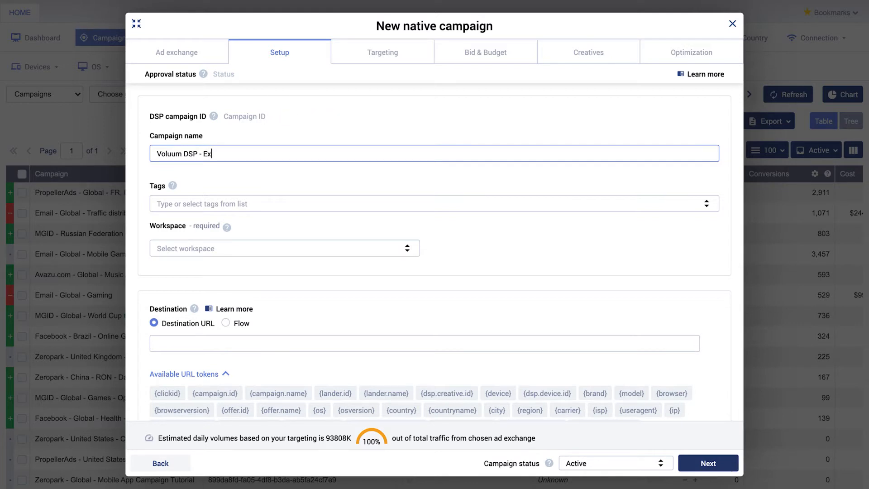
type("ample Campaign")
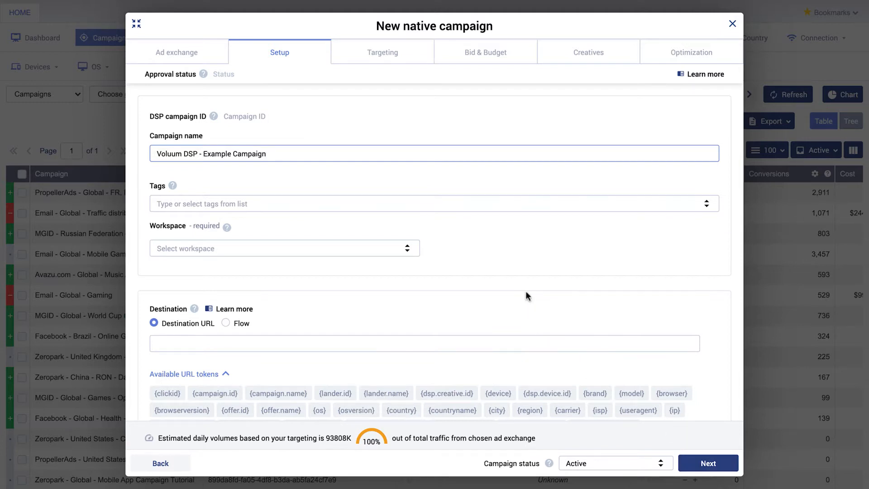
left_click(453, 204)
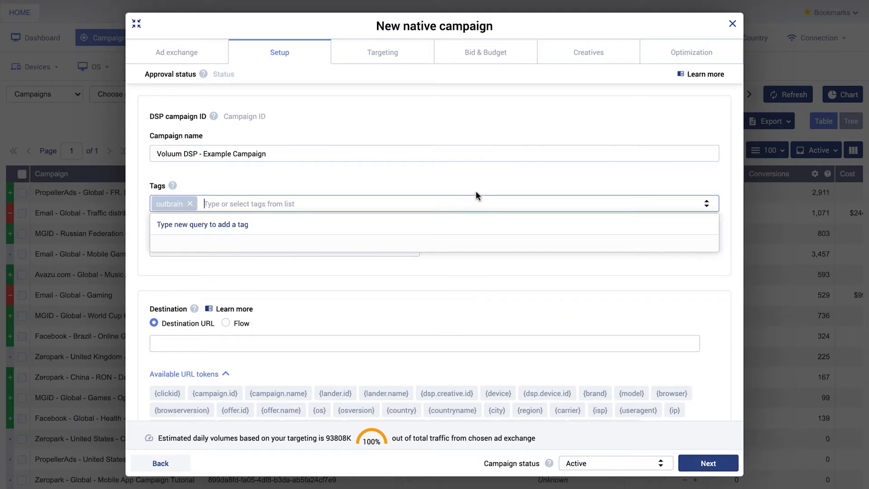
left_click(483, 179)
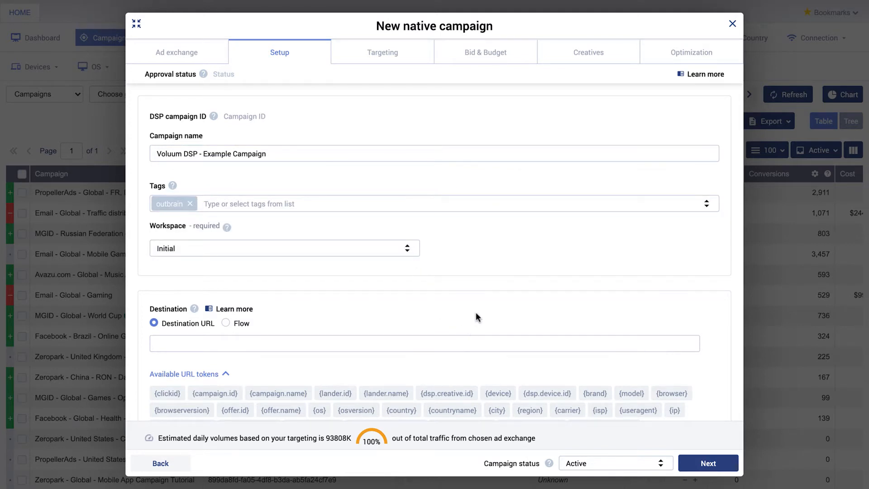
scroll(476, 317, "down", 5)
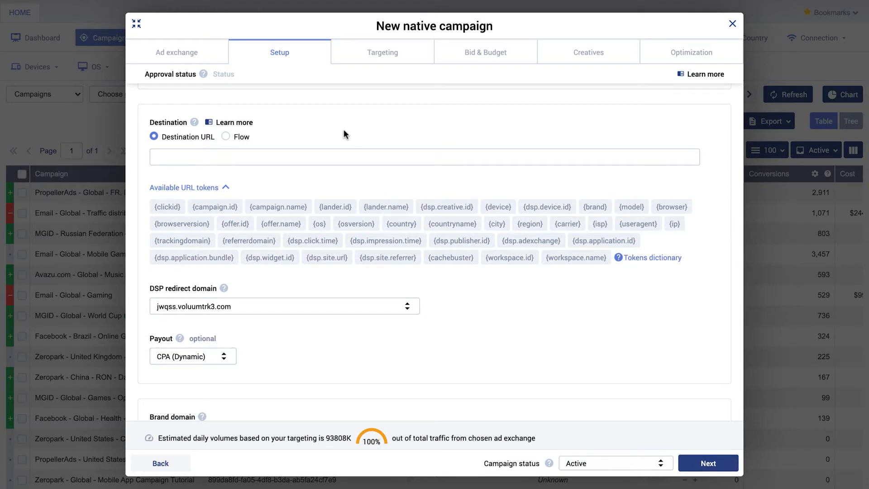
left_click(228, 137)
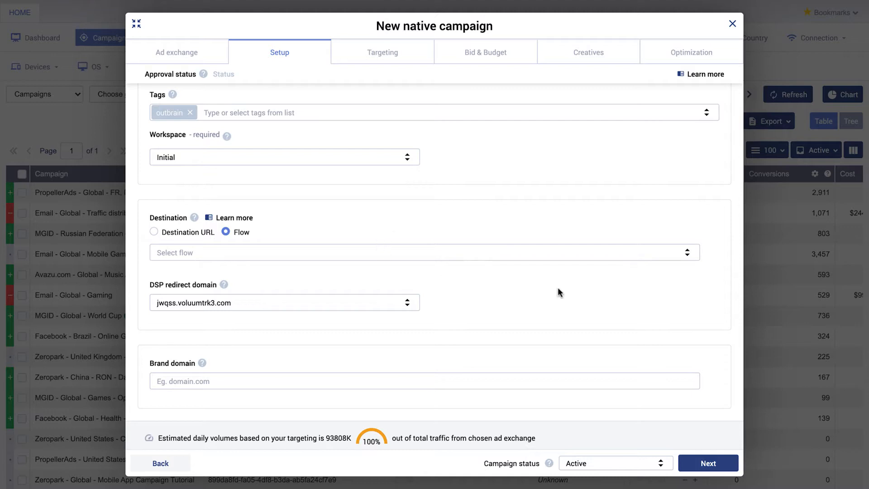
left_click(689, 252)
left_click(155, 232)
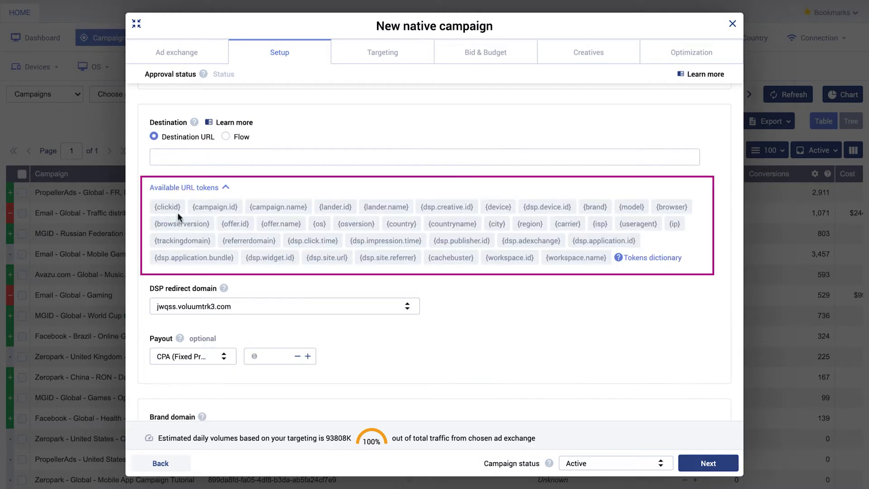
left_click(327, 155)
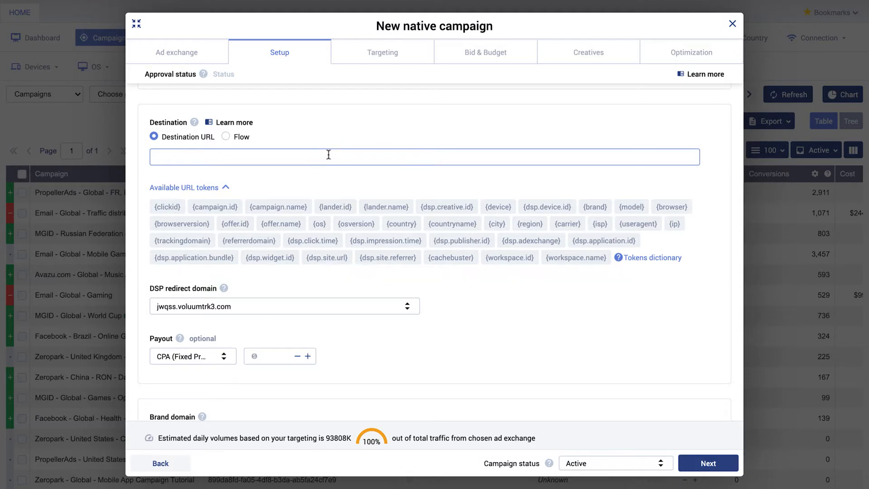
type("https://exampledestinationurl.com")
left_click(390, 179)
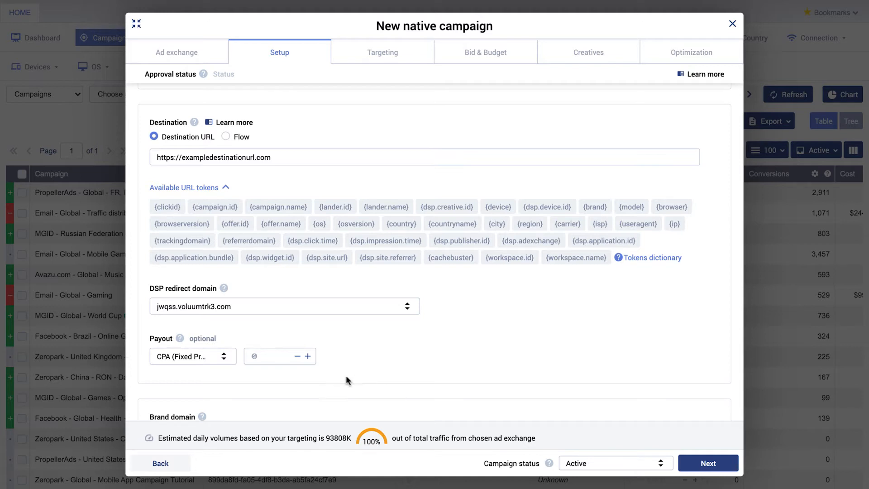
Set the fixed CPA payout to 0,5 and check the explanation of the payout models
left_click(270, 357)
type("0,5")
left_click(252, 341)
mouse_move(179, 341)
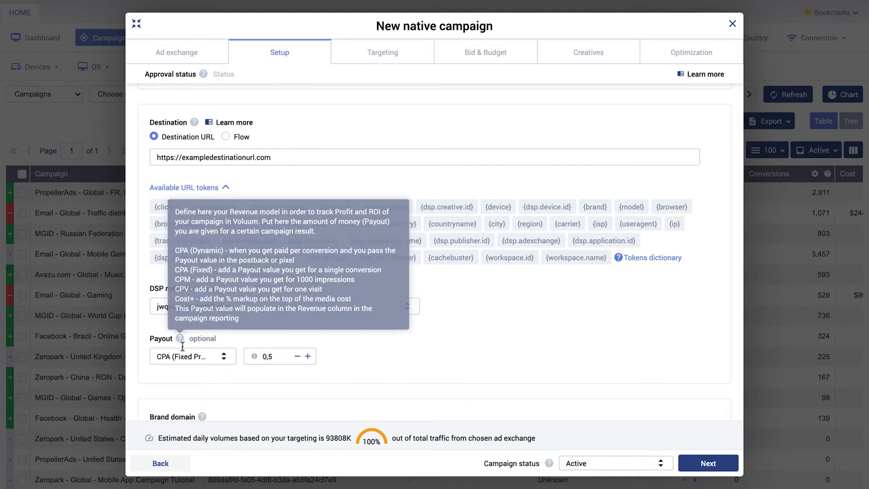
Enter domain.com as the brand domain and continue to the targeting settings
scroll(417, 339, "down", 1)
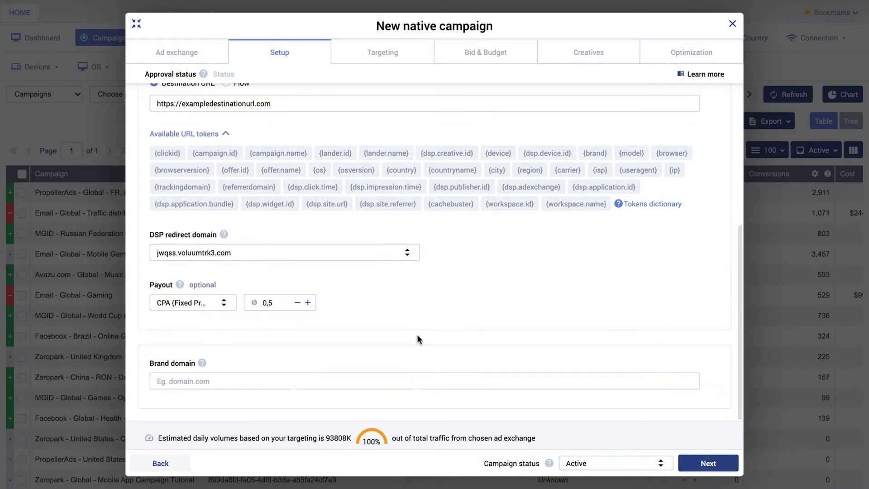
left_click(422, 377)
type("domain.com")
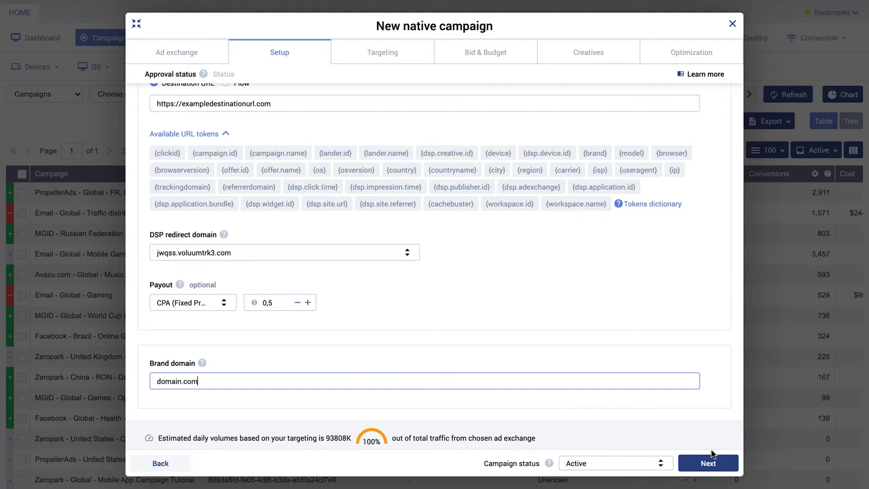
left_click(727, 466)
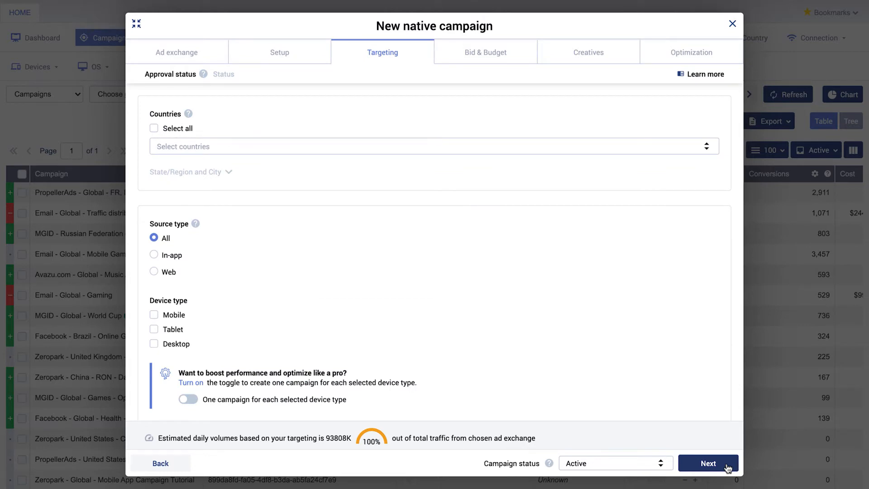
Target the United States and look at the optional region and city targeting fields
left_click(707, 148)
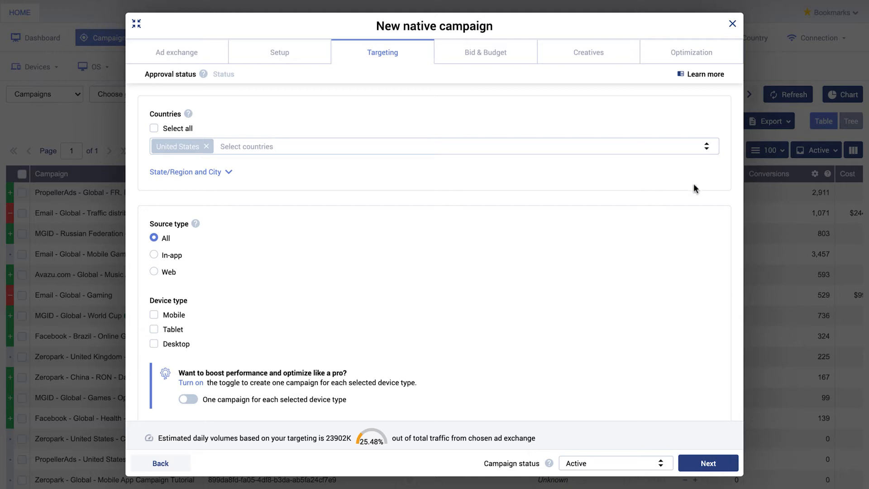
left_click(228, 172)
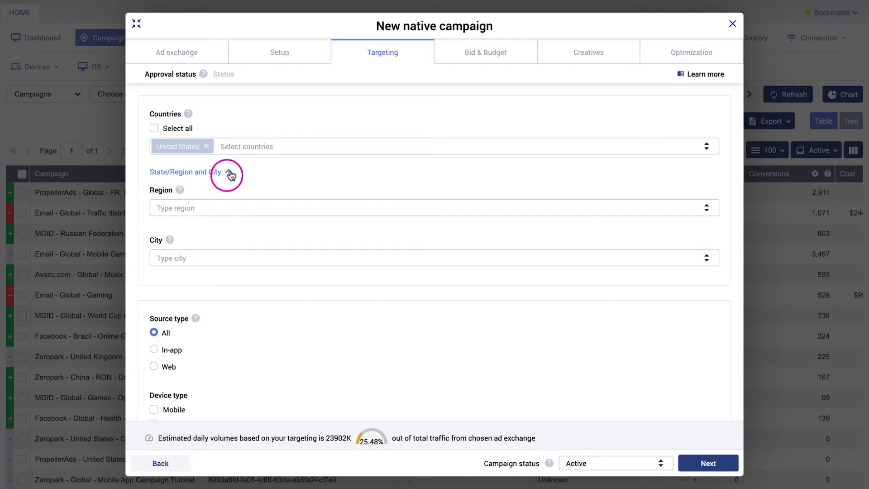
left_click(230, 173)
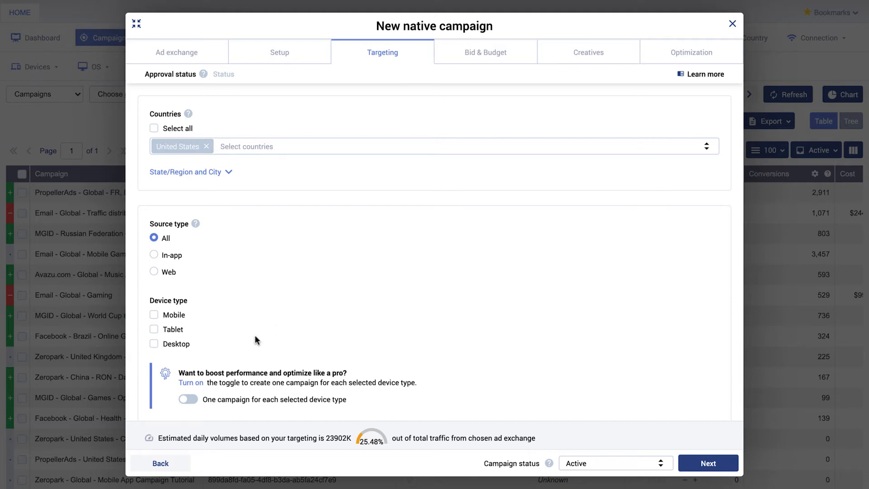
Target Mobile, Tablet and Desktop devices, enable one campaign for each selected device type, and minimize the campaigns list
scroll(235, 334, "down", 3)
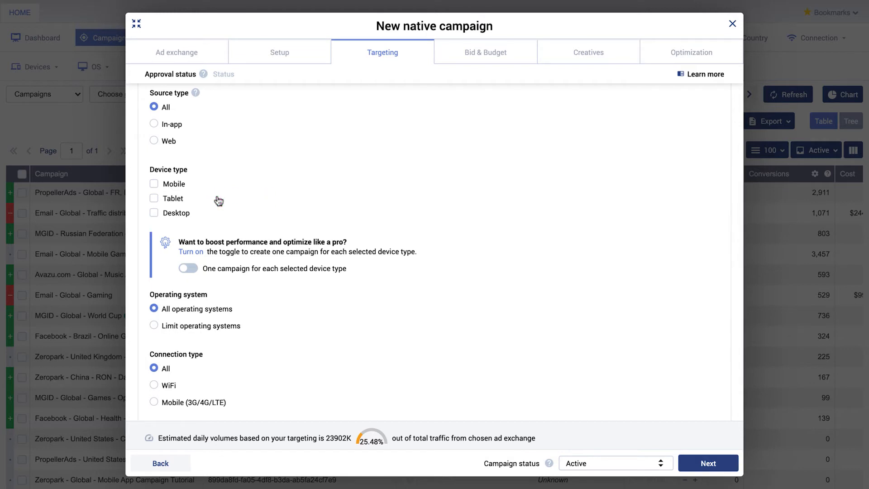
left_click(154, 183)
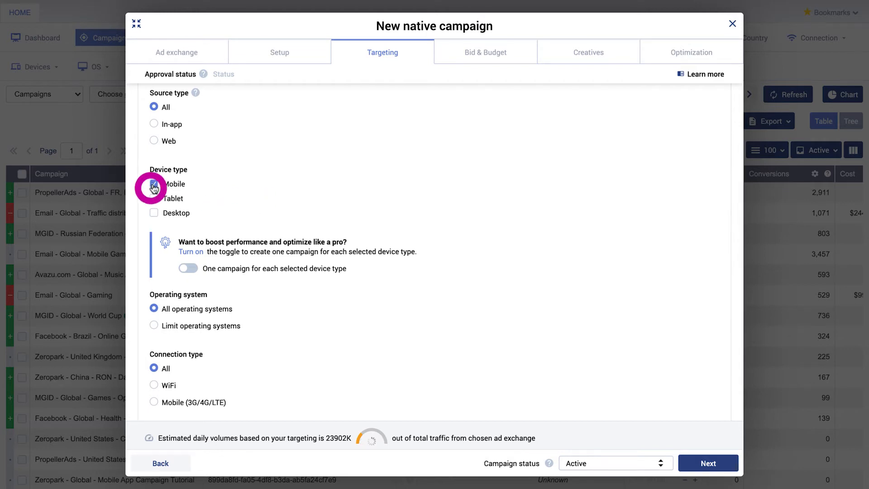
left_click(153, 199)
left_click(154, 213)
left_click(200, 269)
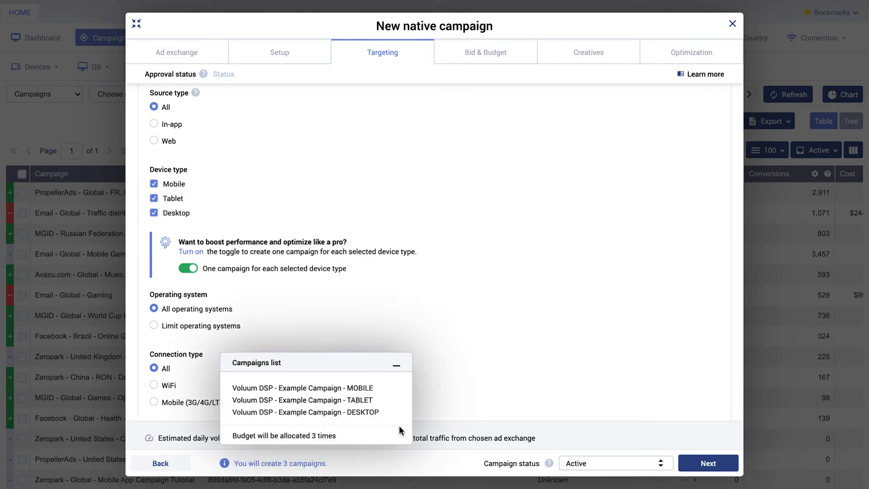
left_click(398, 370)
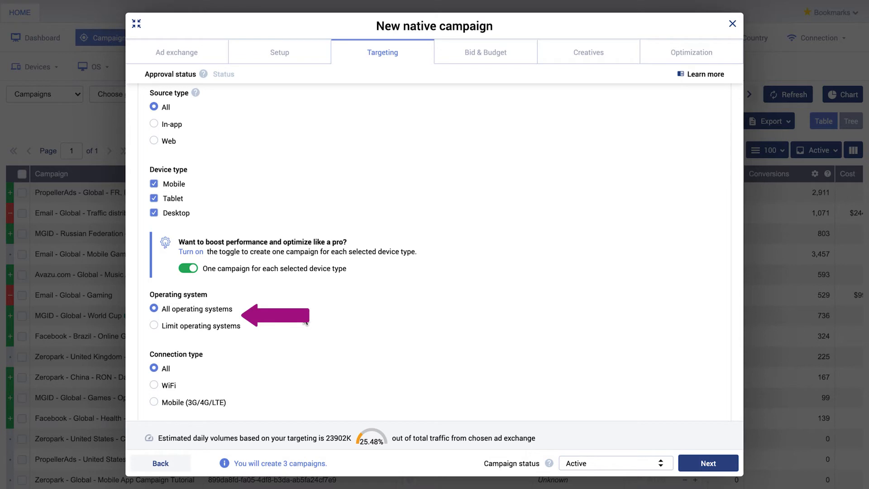
Expand the advanced targeting options to examine them, and continue to the bid and budget settings
scroll(304, 394, "down", 2)
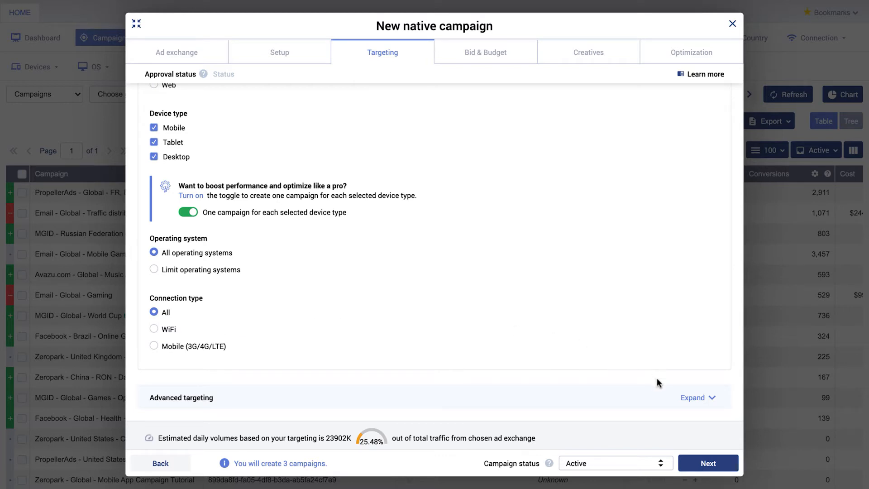
left_click(703, 398)
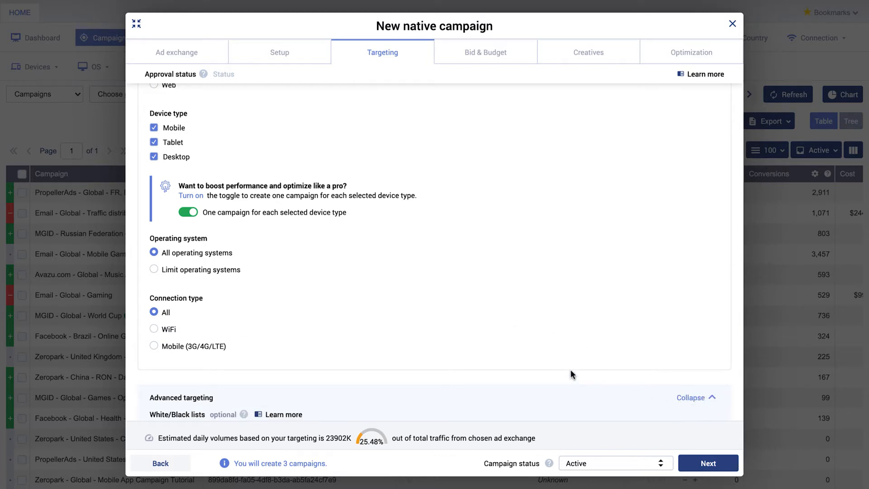
scroll(571, 371, "down", 4)
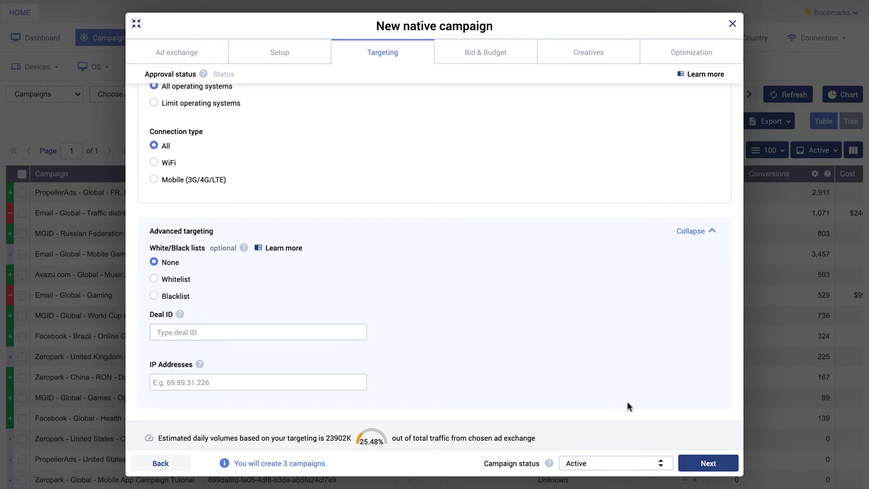
left_click(714, 467)
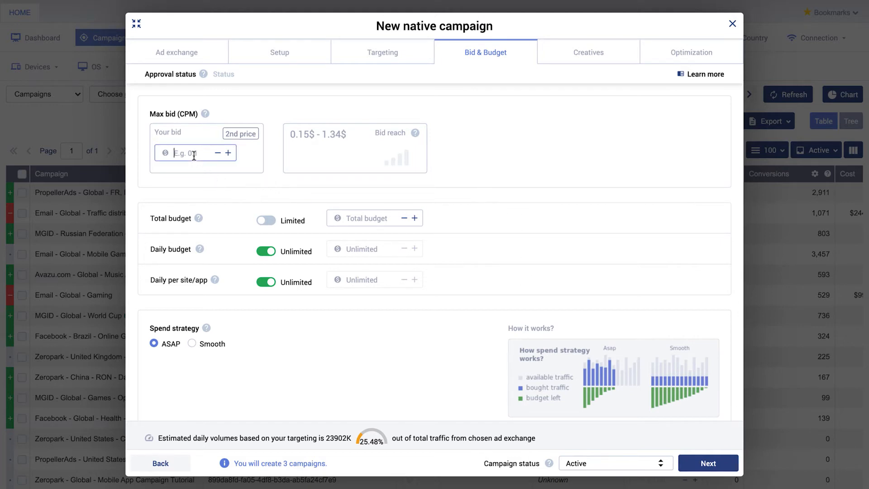
Set the max CPM bid to 1 and the total budget to 250
left_click(177, 152)
type("1")
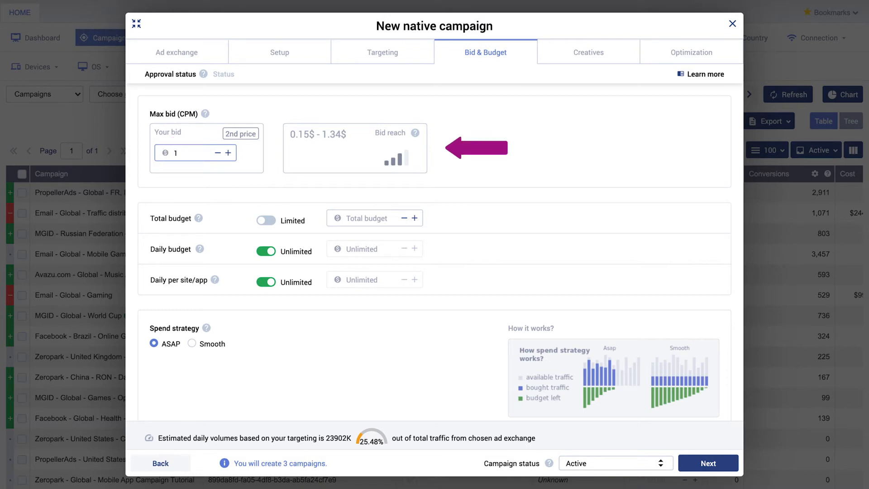
left_click(271, 169)
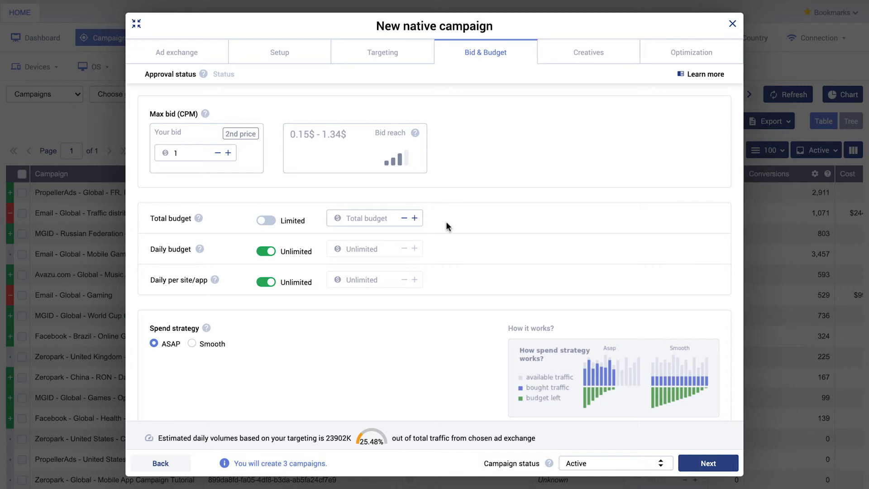
left_click(366, 226)
type("250")
left_click(440, 216)
Keep the daily per site/app budget unlimited, choose the Smooth spend strategy, and continue to the creatives
left_click(266, 283)
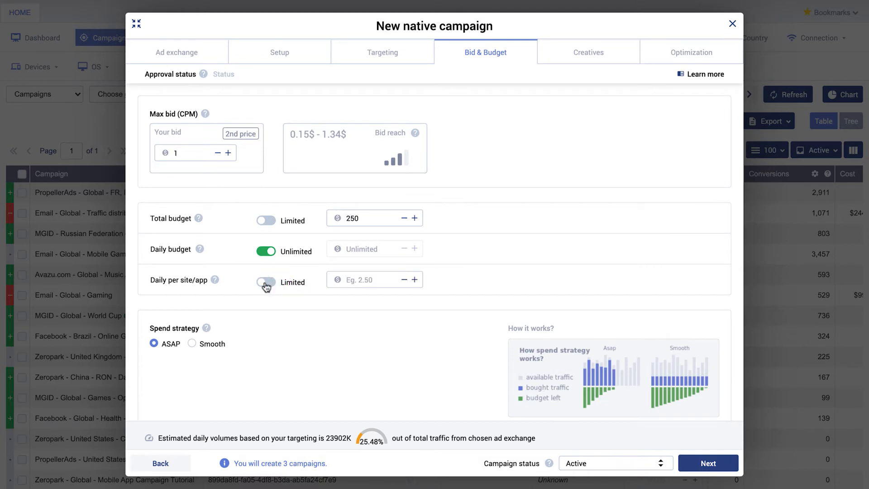
left_click(268, 284)
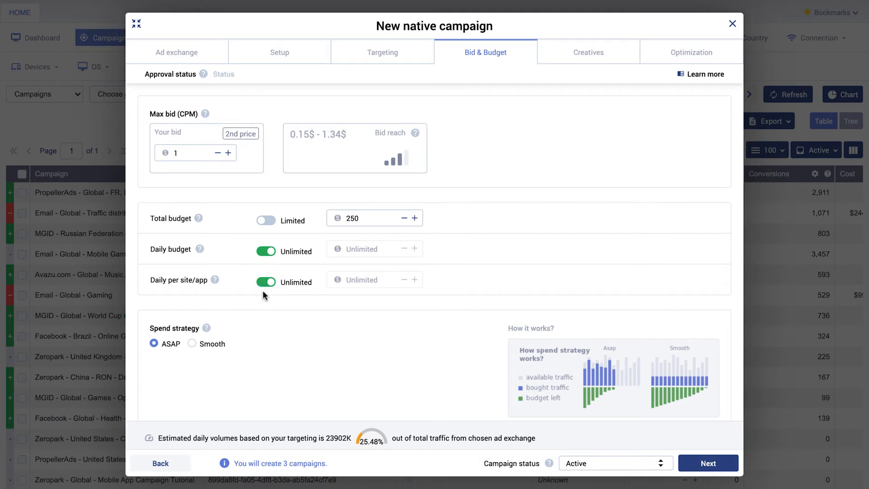
scroll(306, 344, "down", 1)
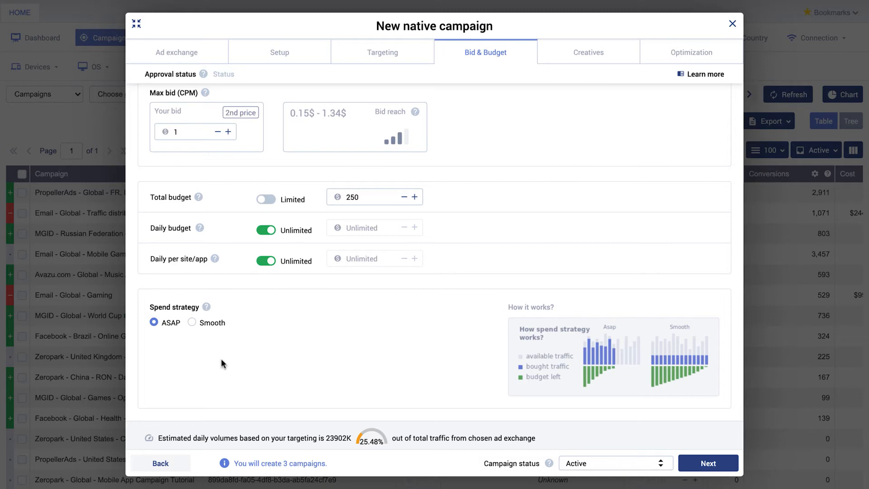
left_click(193, 323)
left_click(730, 467)
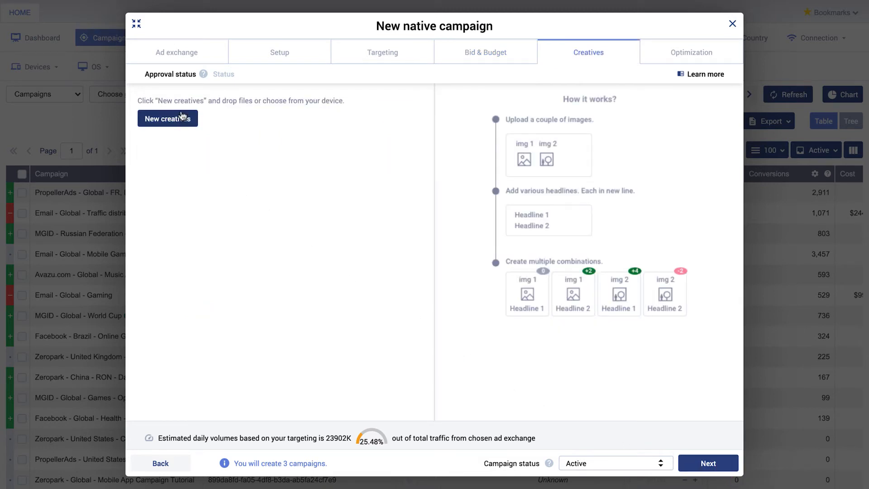
Start new creatives and upload the 800x600 Voluum DSP logo as the main image
left_click(194, 124)
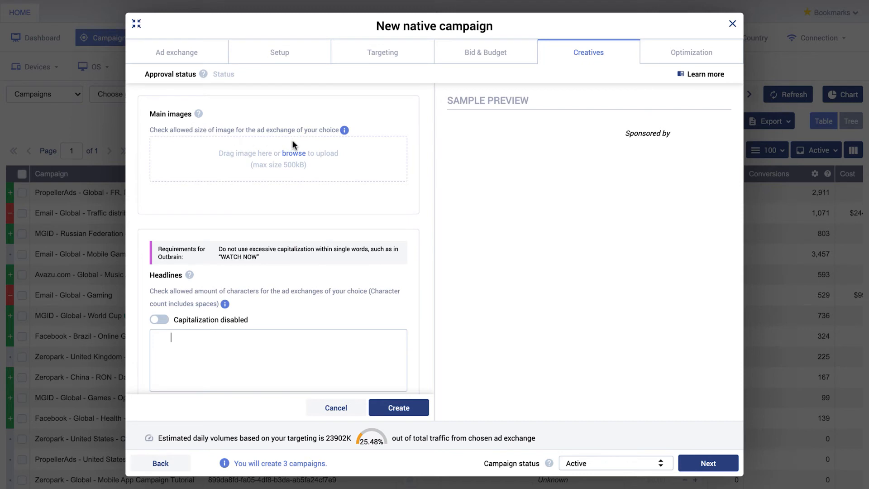
mouse_move(200, 116)
mouse_move(344, 131)
left_click(294, 154)
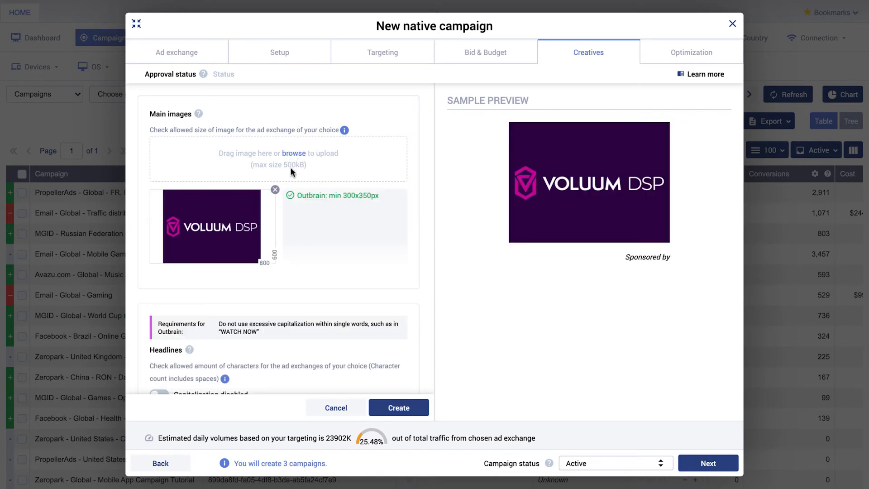
Check the headline length limits, enter "Example headline" as the first headline, and enable capitalization
scroll(311, 304, "down", 4)
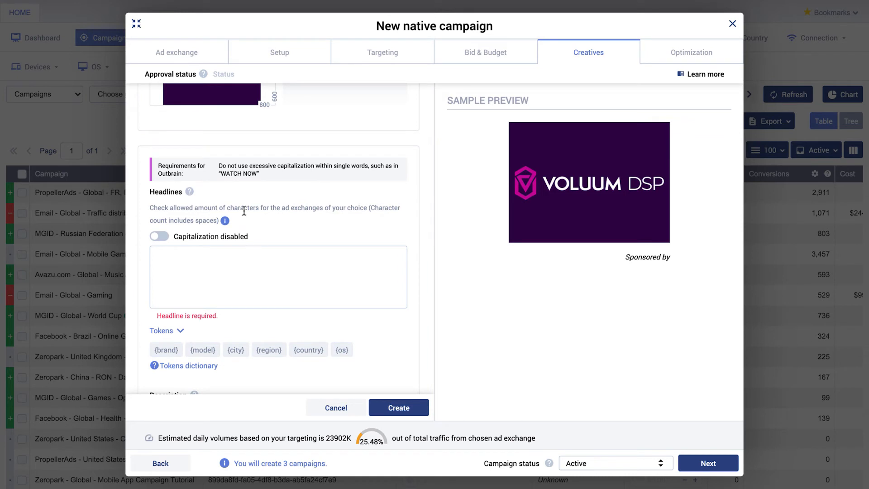
mouse_move(190, 195)
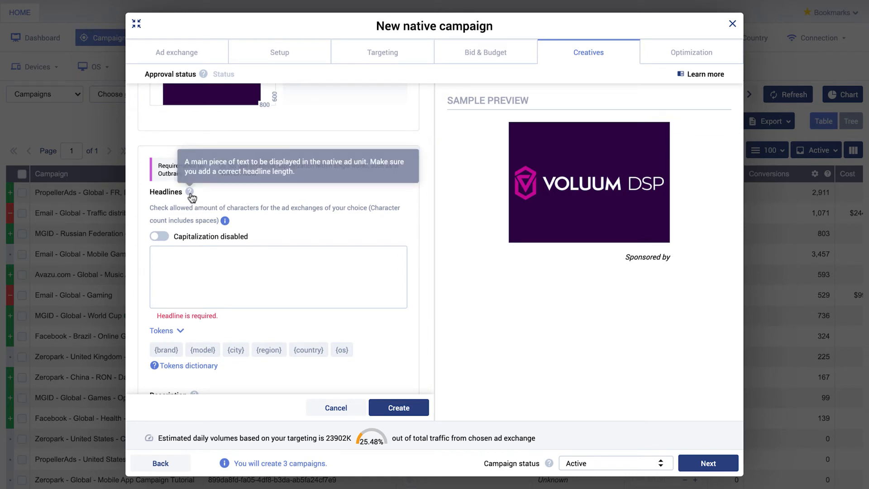
mouse_move(227, 222)
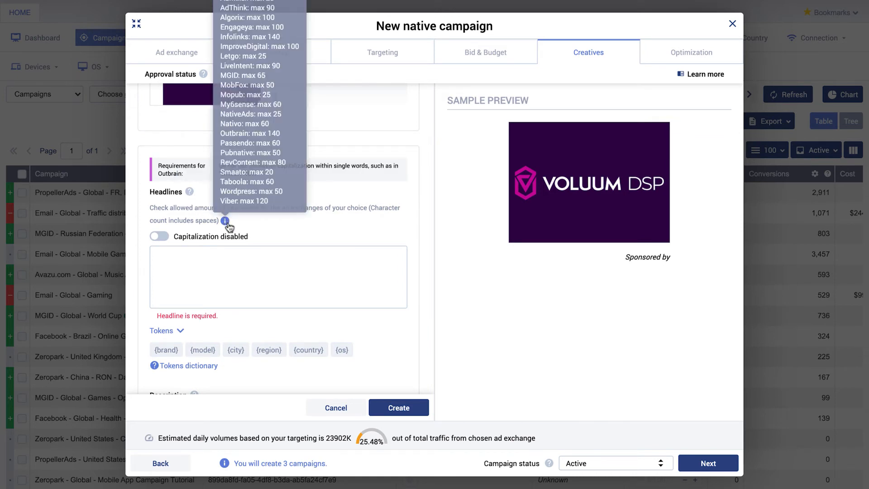
left_click(273, 266)
type("Exampl")
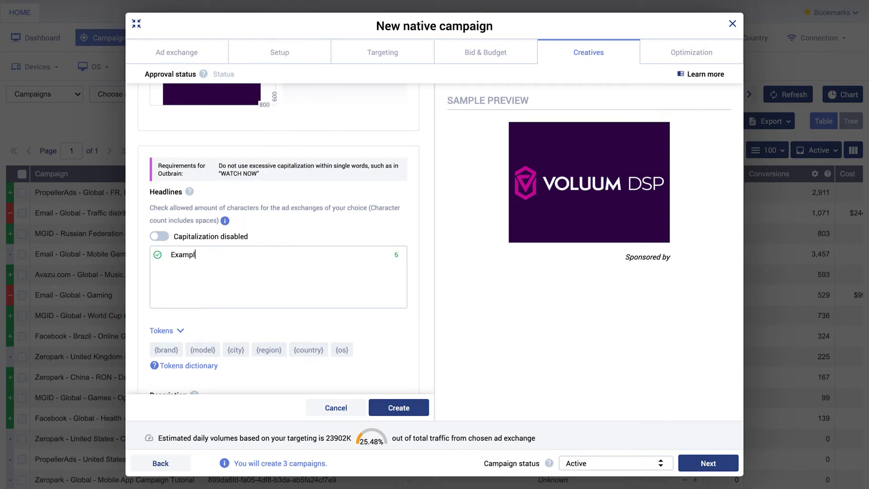
type("e headline")
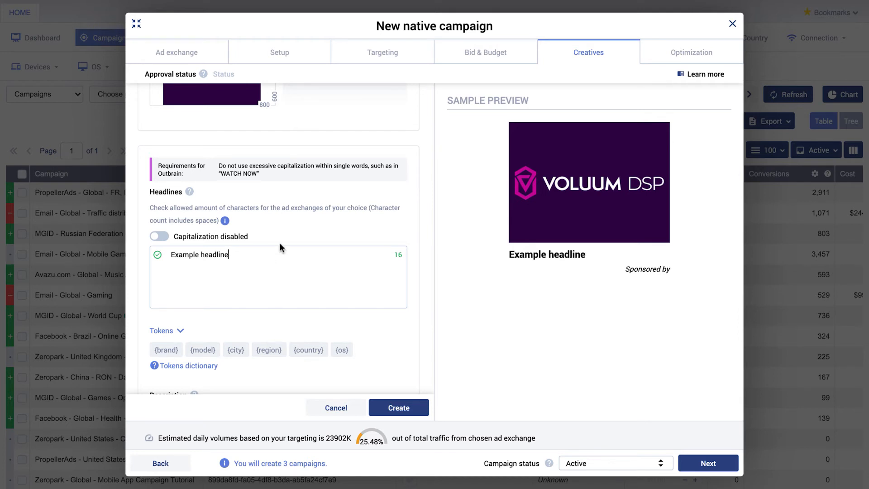
left_click(163, 237)
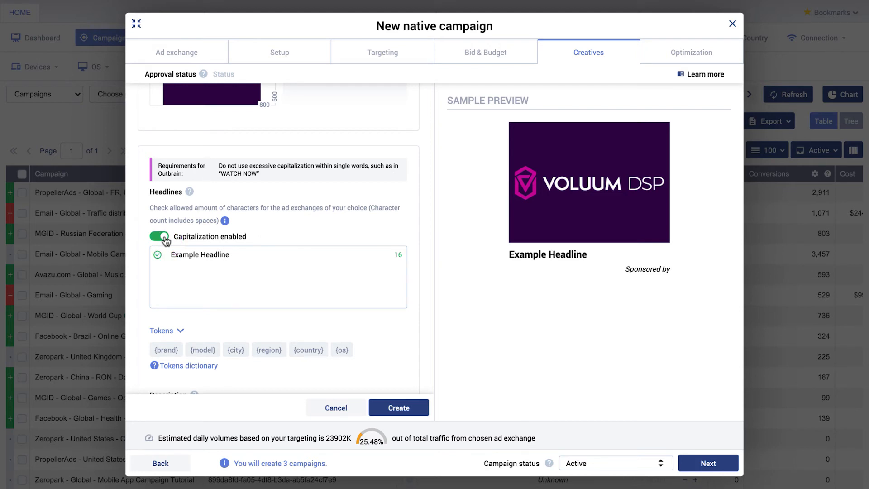
Add a second headline reading "Great Offer In {city}", using the city token
left_click(204, 257)
key("Return")
type("Great Offer In")
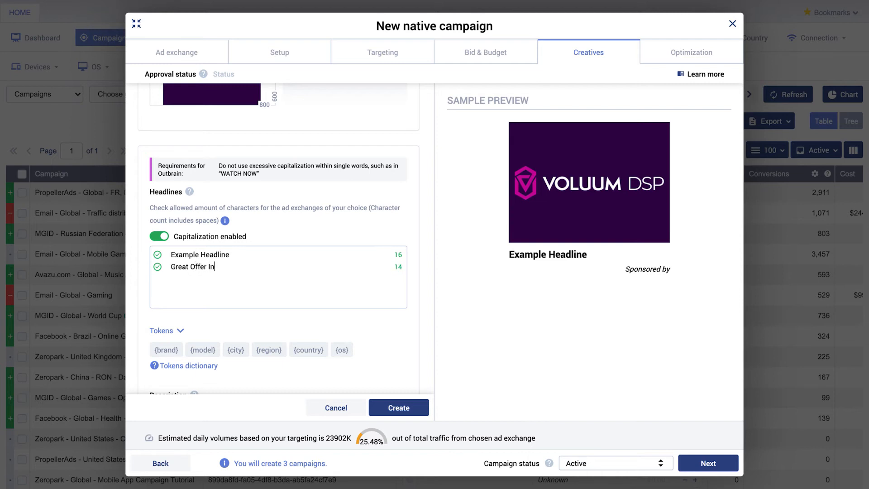
left_click(236, 350)
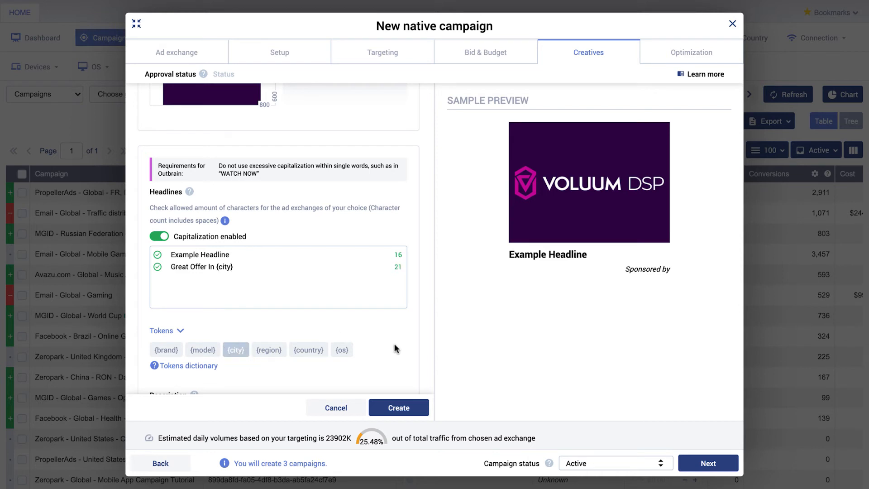
Check the description length limits, enter "Example description" as the description, and look at its available tokens
scroll(394, 345, "down", 1)
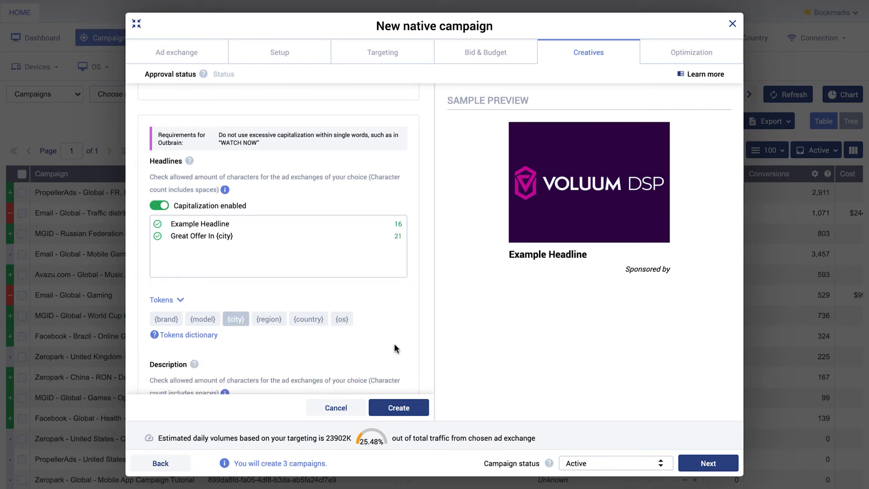
scroll(395, 344, "down", 5)
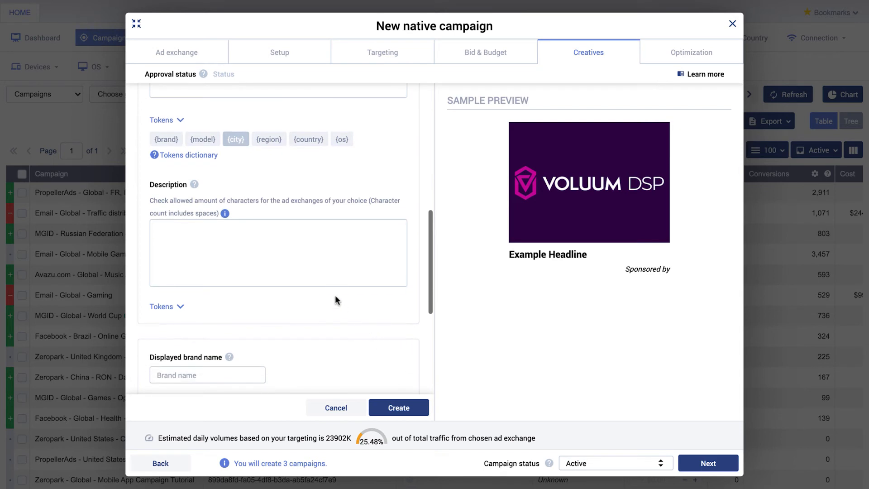
mouse_move(193, 186)
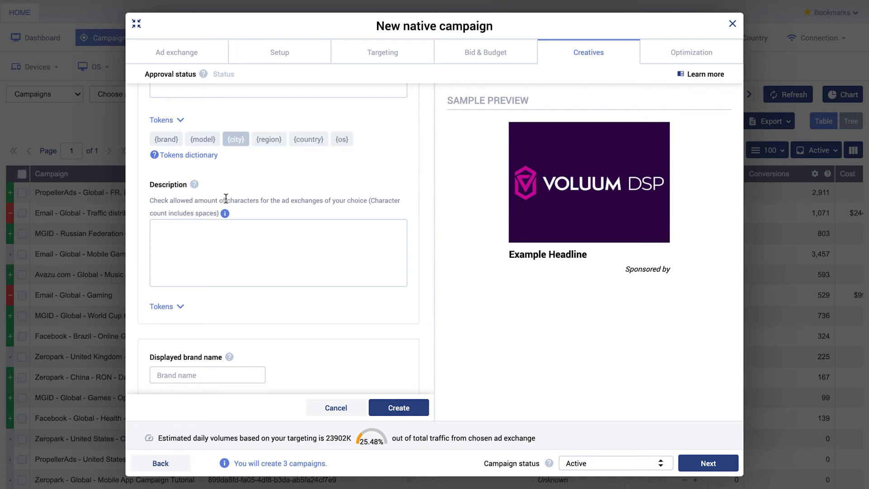
mouse_move(224, 217)
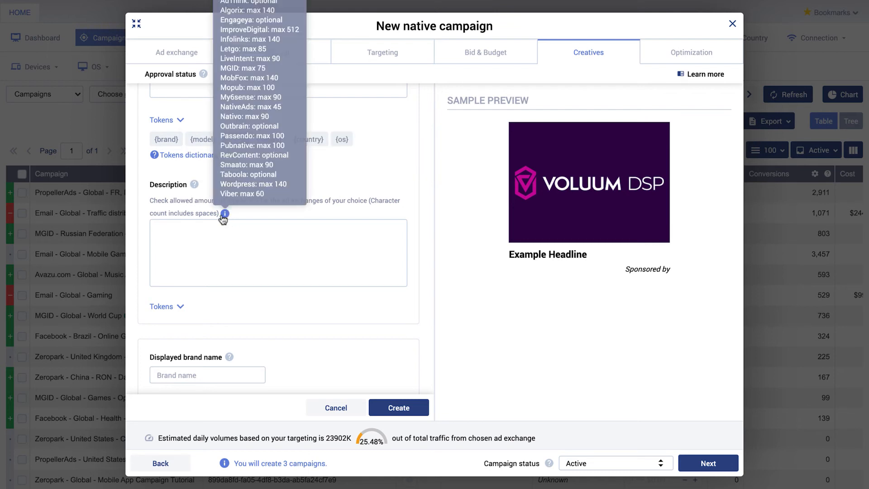
left_click(216, 241)
type("Example description")
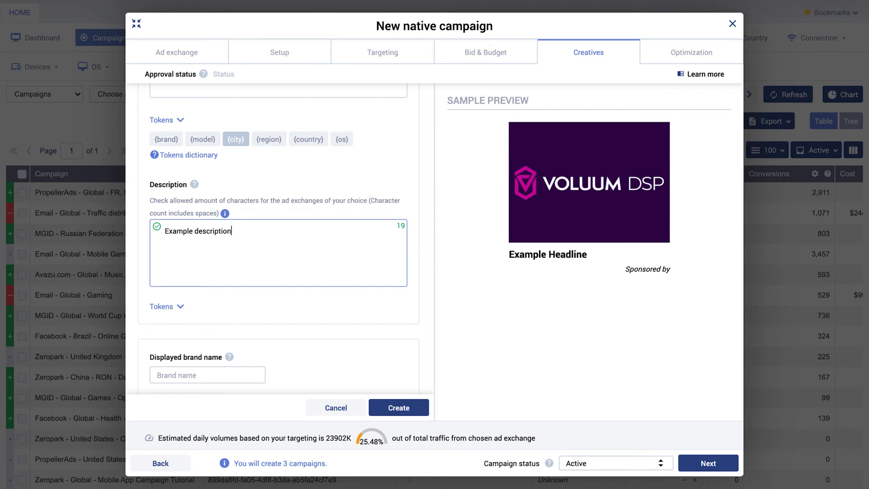
left_click(181, 306)
left_click(181, 307)
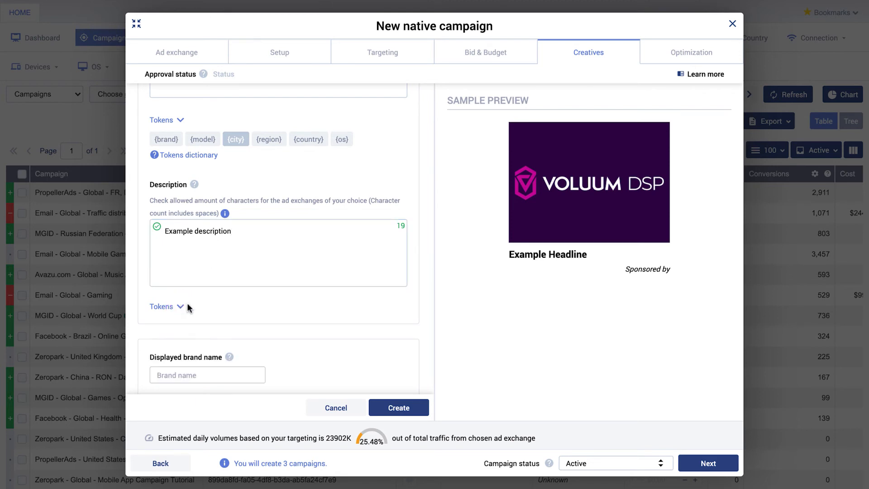
Enter Brand as the displayed brand name
scroll(343, 300, "down", 3)
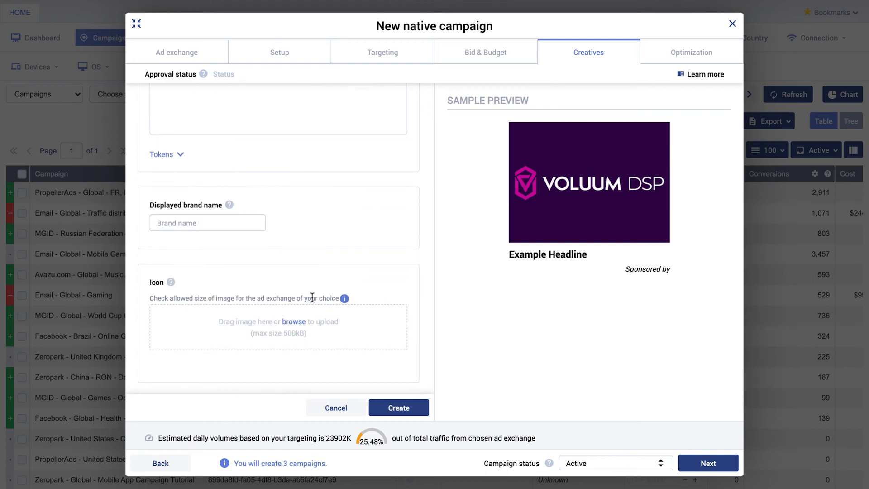
left_click(195, 224)
type("Brand")
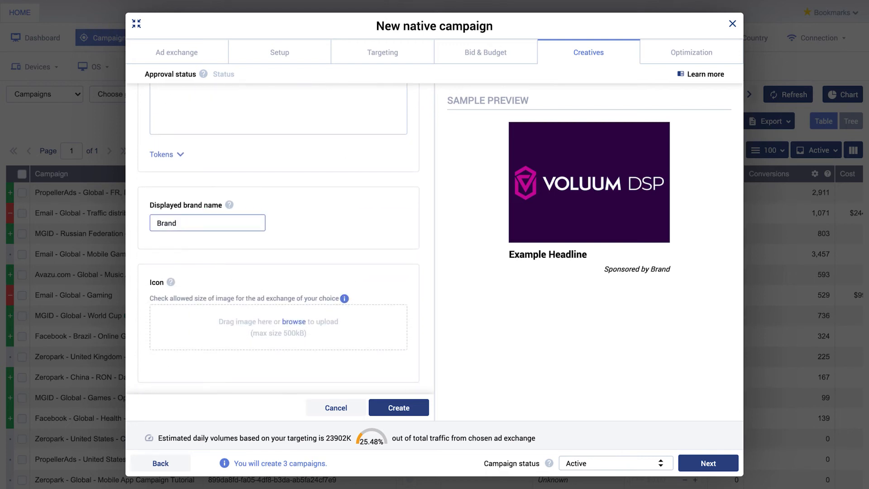
left_click(315, 217)
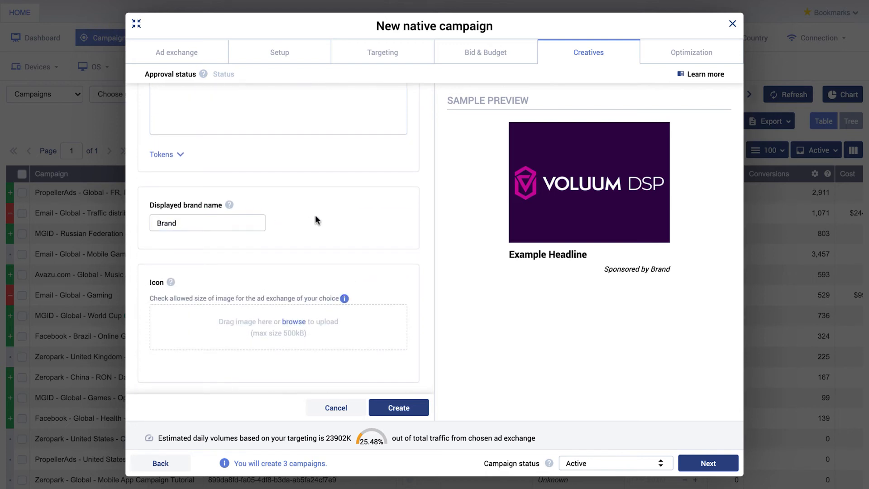
Check the allowed icon sizes and upload the 200x200 Voluum DSP logo as the icon
scroll(315, 220, "down", 2)
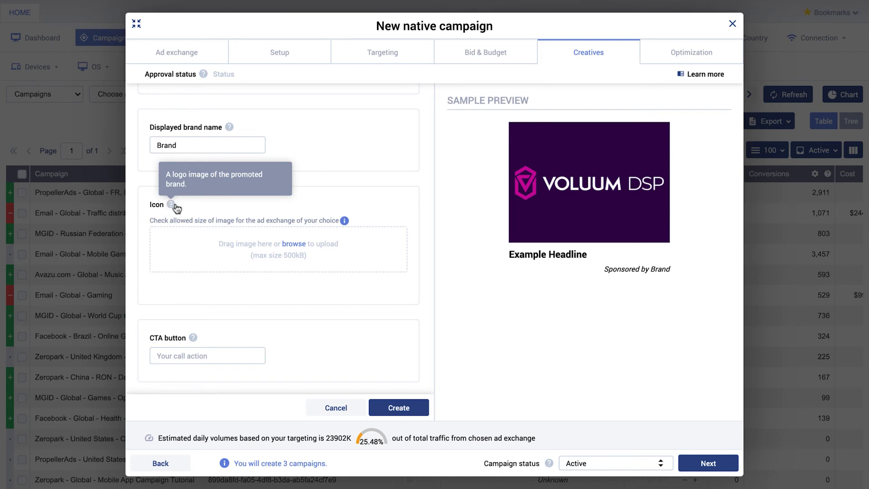
mouse_move(345, 222)
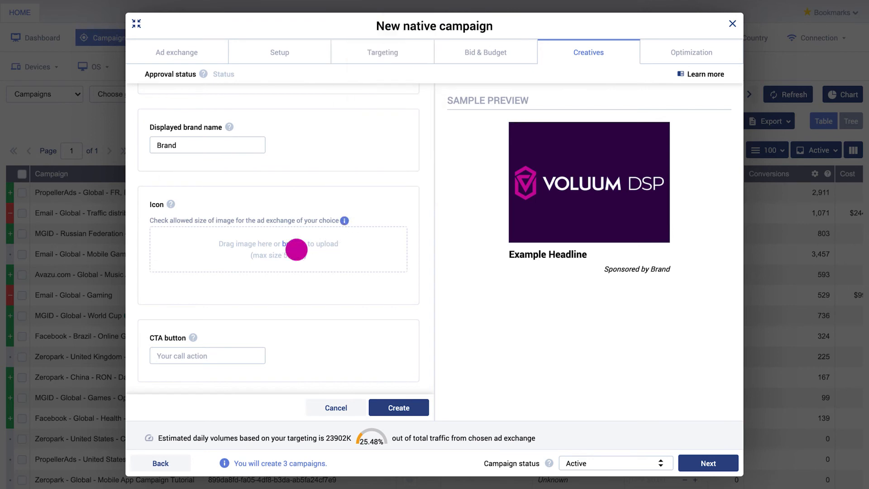
left_click(297, 250)
scroll(297, 249, "down", 1)
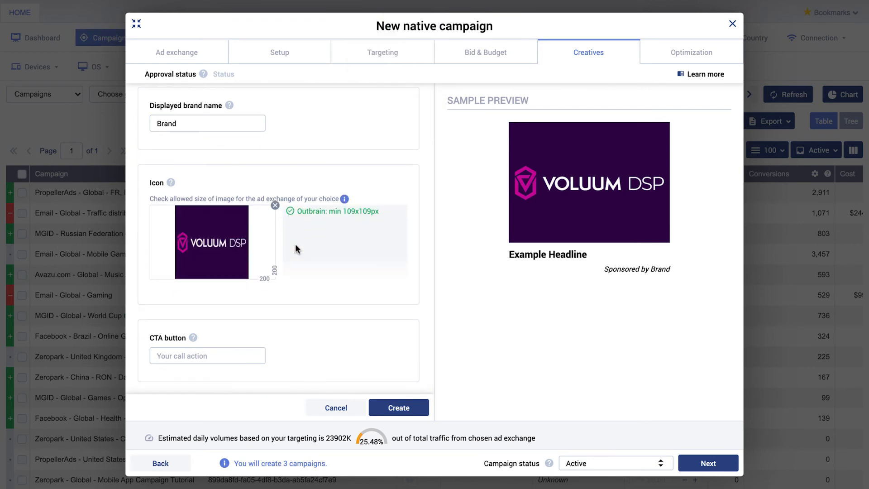
Set the CTA button text to Buy and create the creatives
left_click(243, 355)
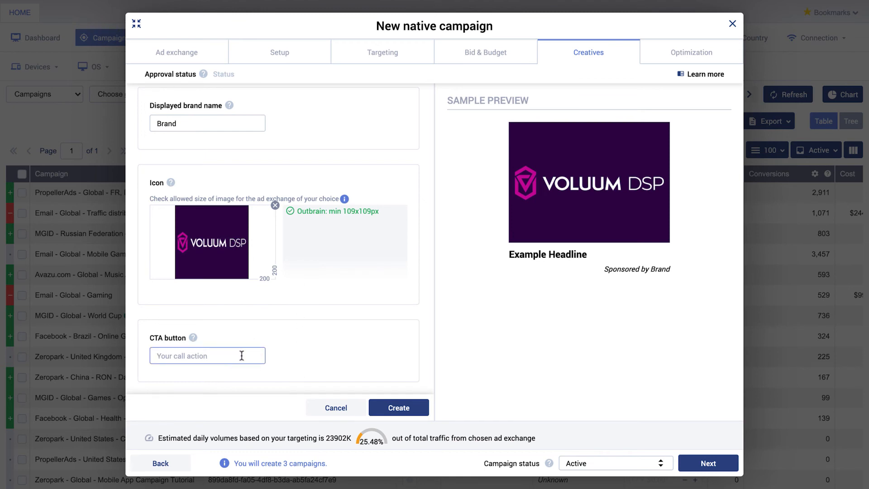
type("Buy")
left_click(338, 369)
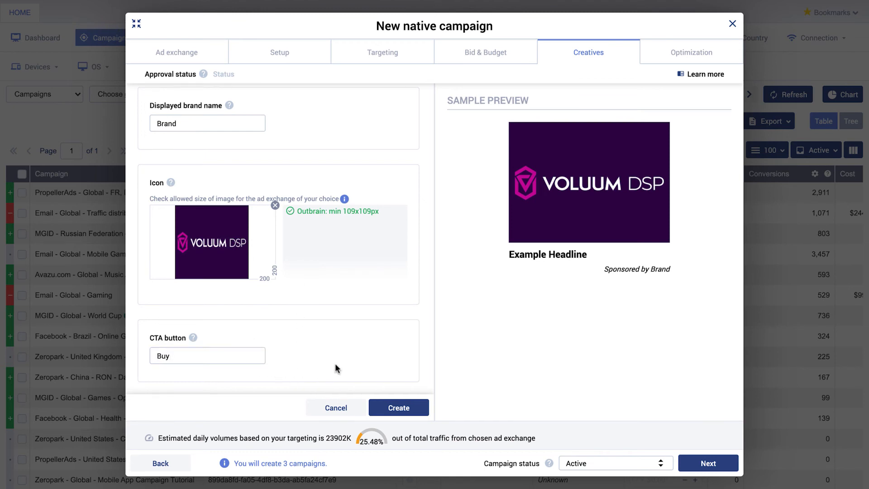
left_click(424, 408)
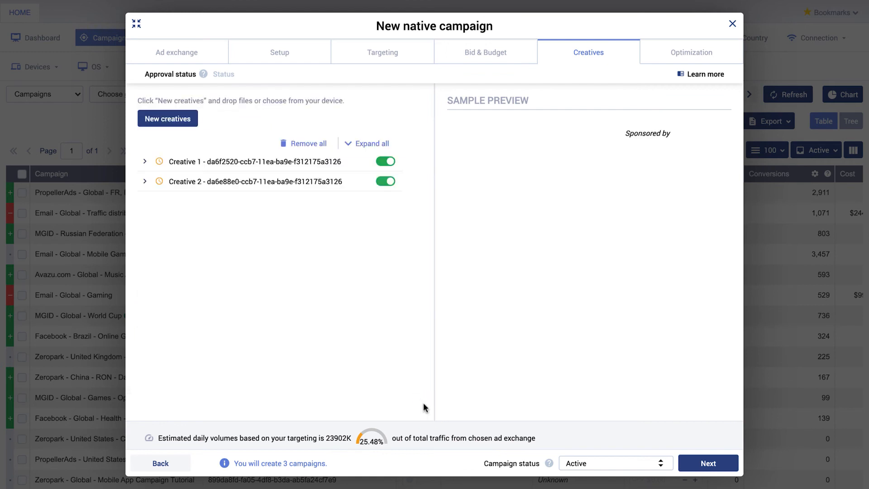
Continue to the optimization settings, view the goal options of auto-optimization, and leave auto-optimization turned off
left_click(721, 467)
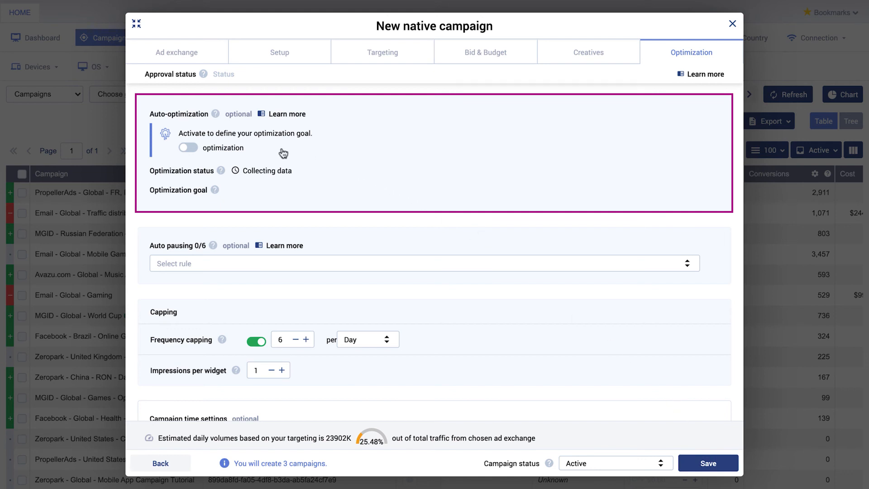
left_click(197, 152)
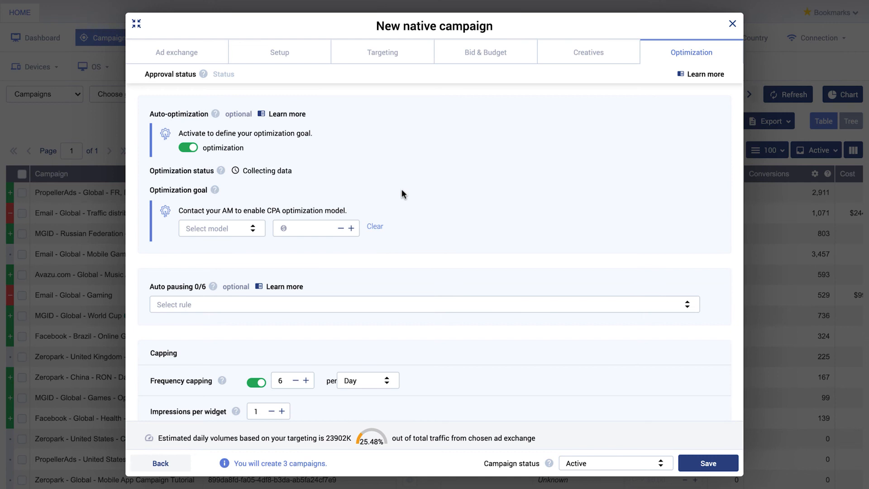
left_click(191, 147)
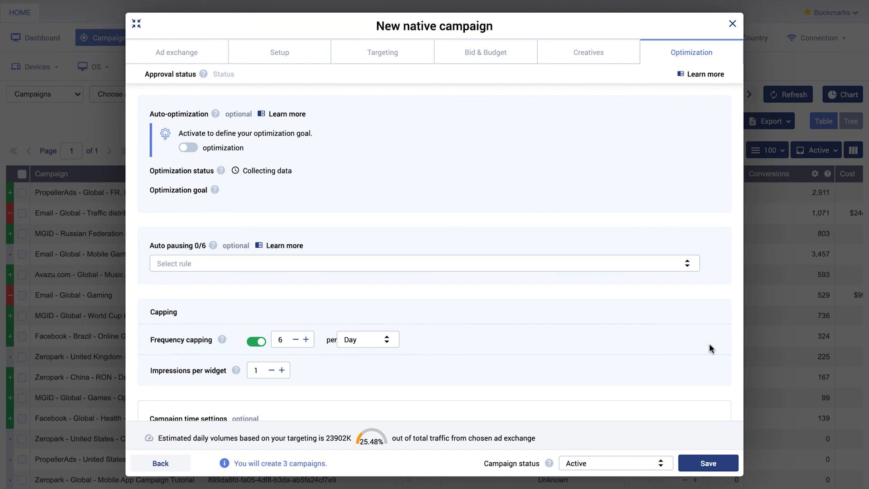
Look over the capping and campaign time settings and save the campaign
scroll(710, 344, "down", 4)
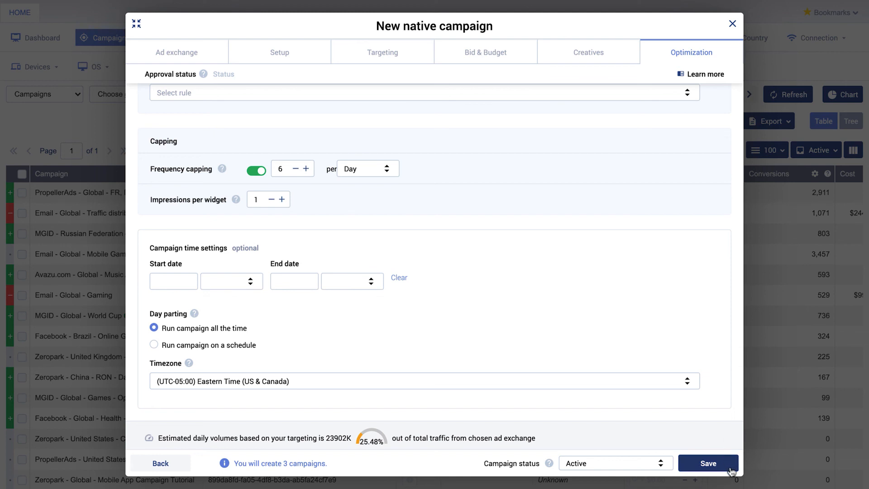
left_click(709, 463)
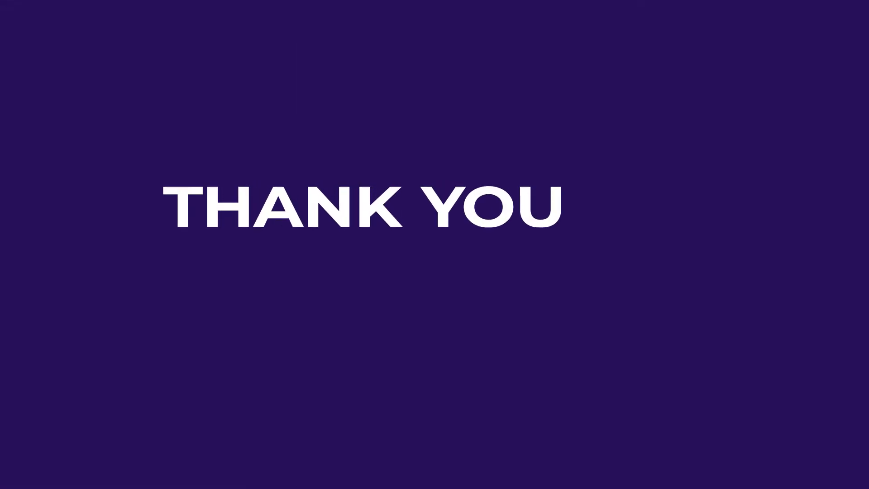